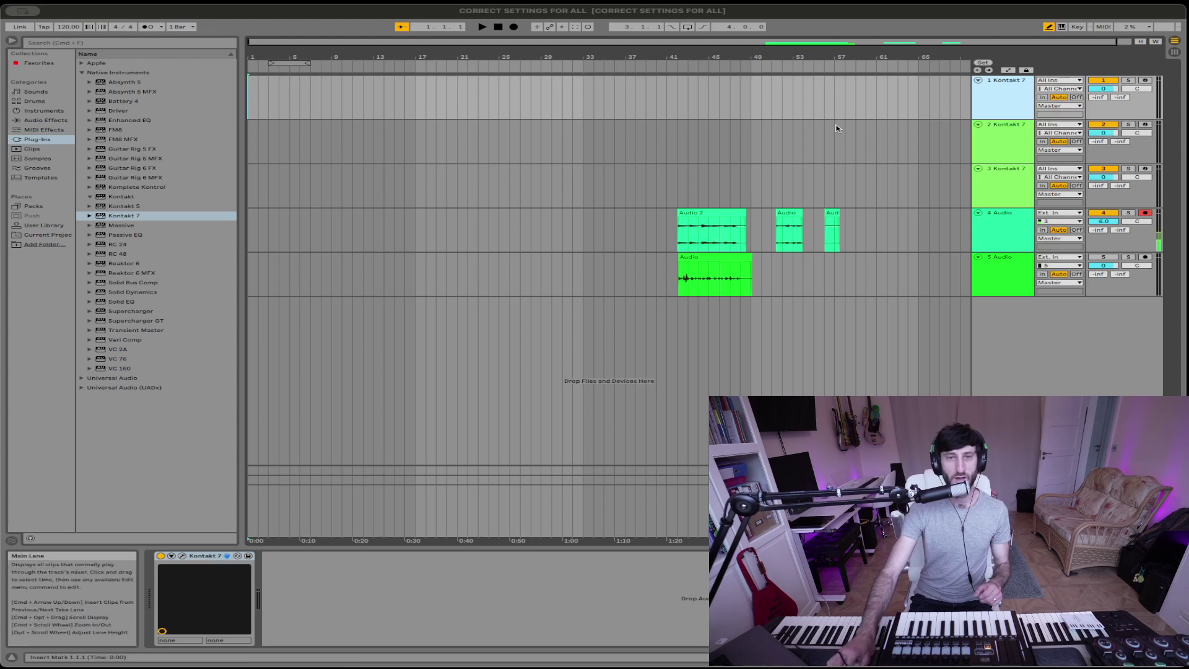
Step through Kontakt 7 tracks 2, 3 and 1, then show track 1's Kontakt instrument window
left_click(1003, 137)
left_click(1005, 168)
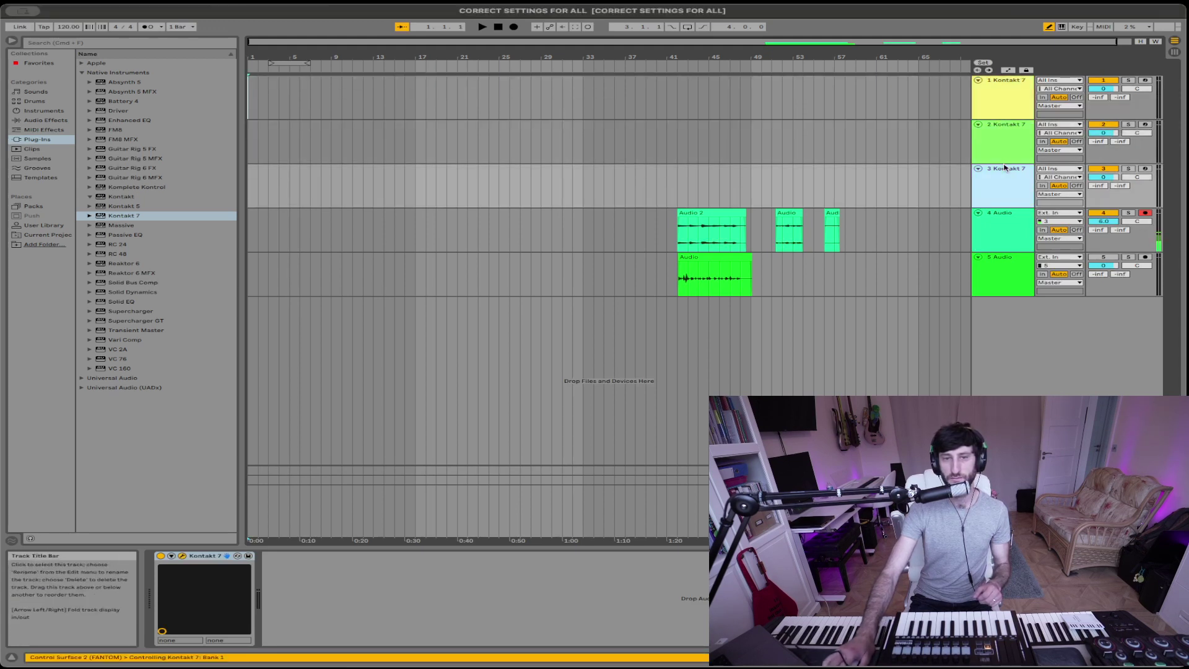
left_click(1011, 83)
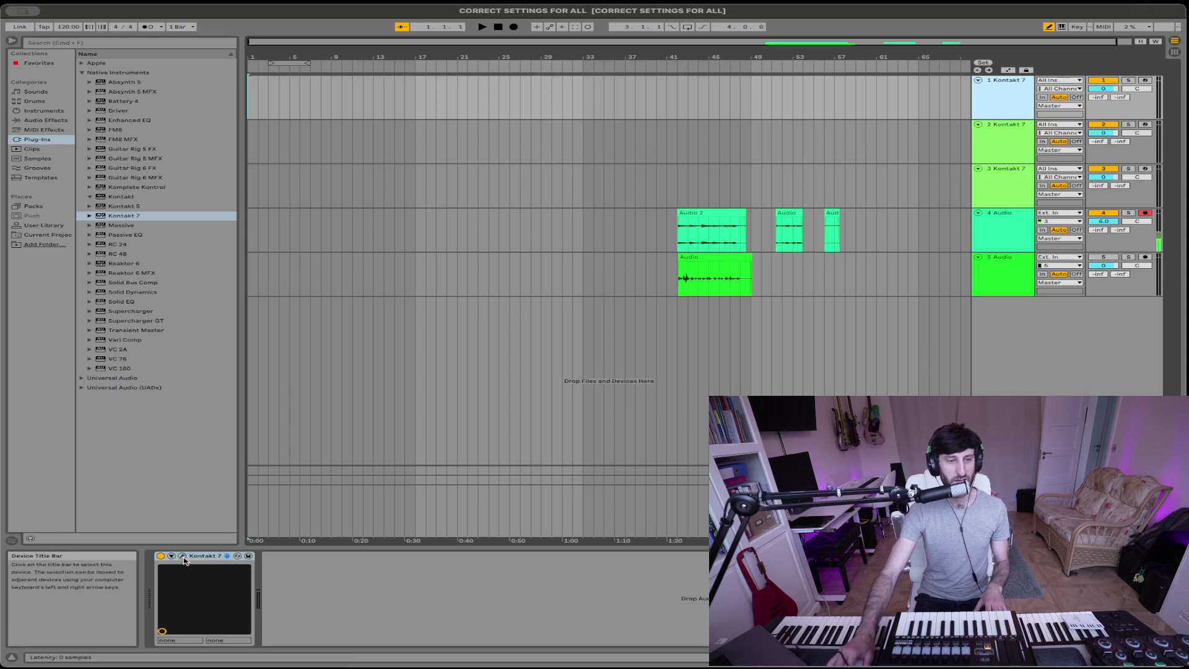
key("super+alt+p")
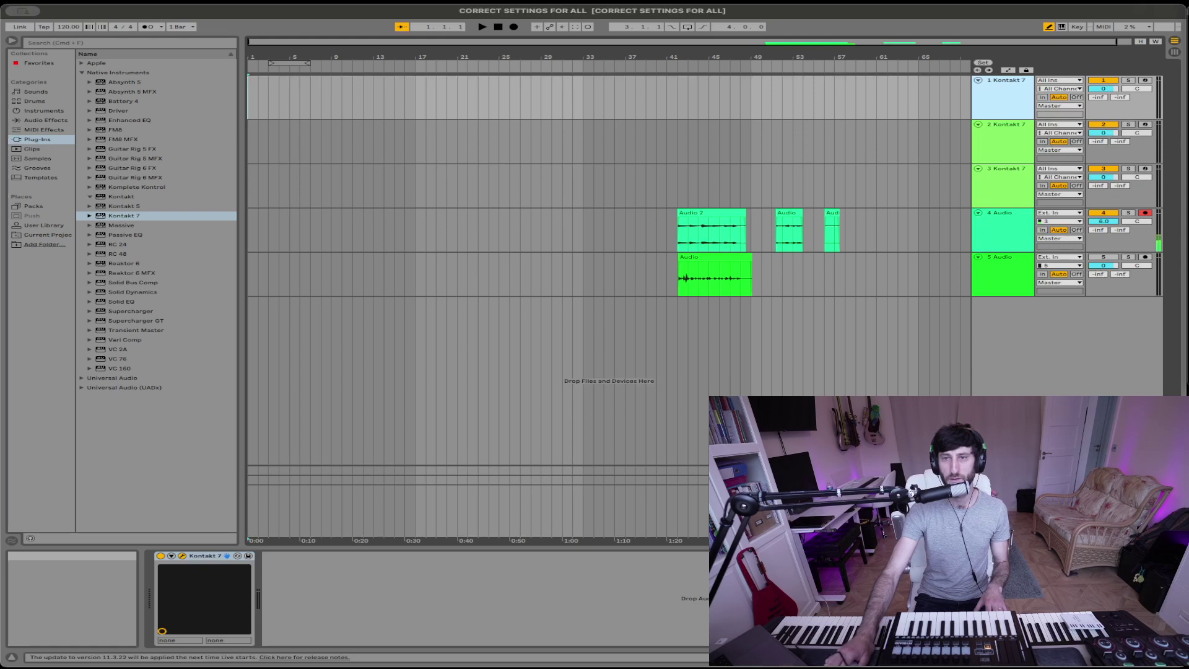
left_click_drag(1183, 18, 513, 75)
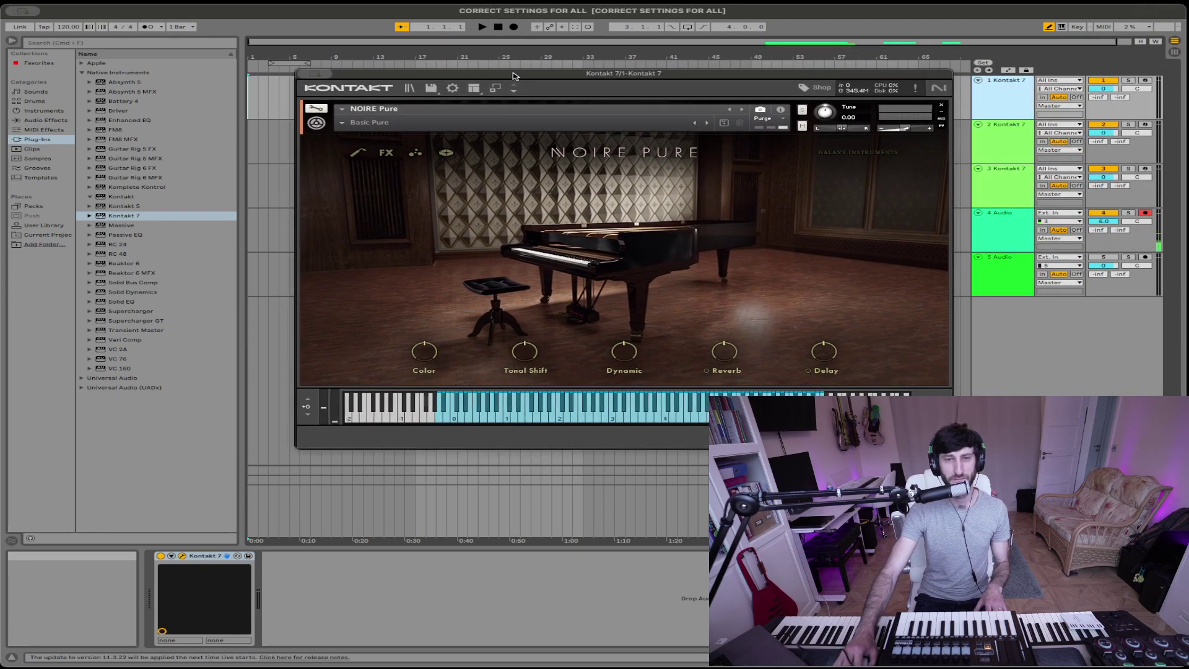
left_click(1019, 131)
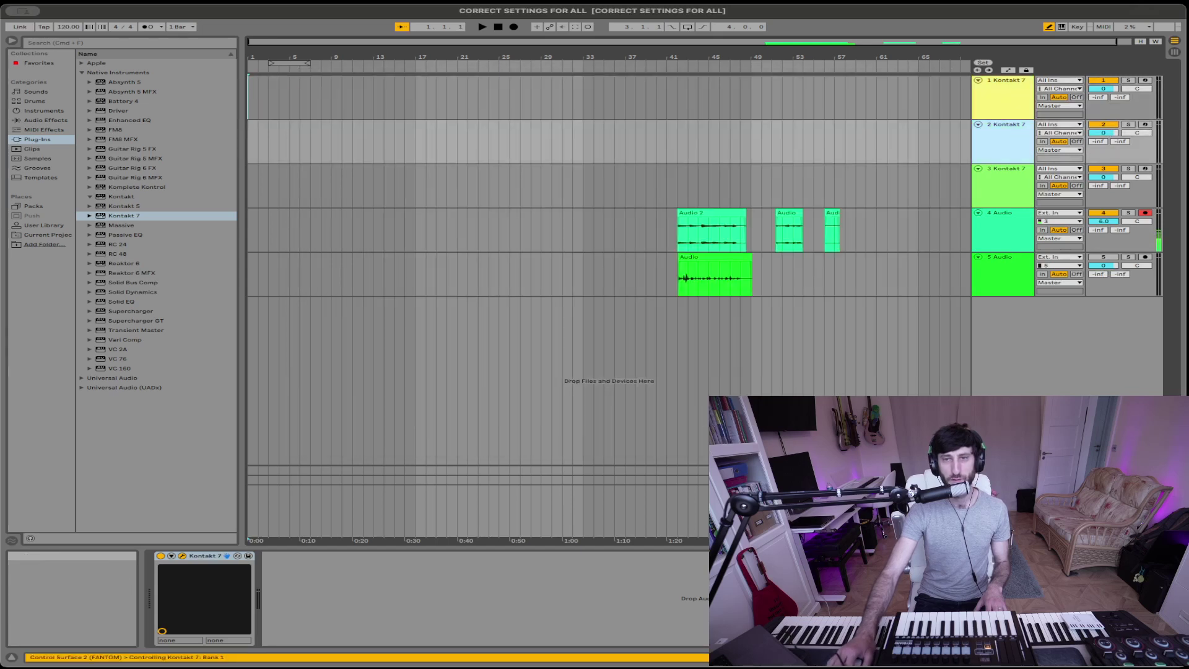
left_click(1007, 169)
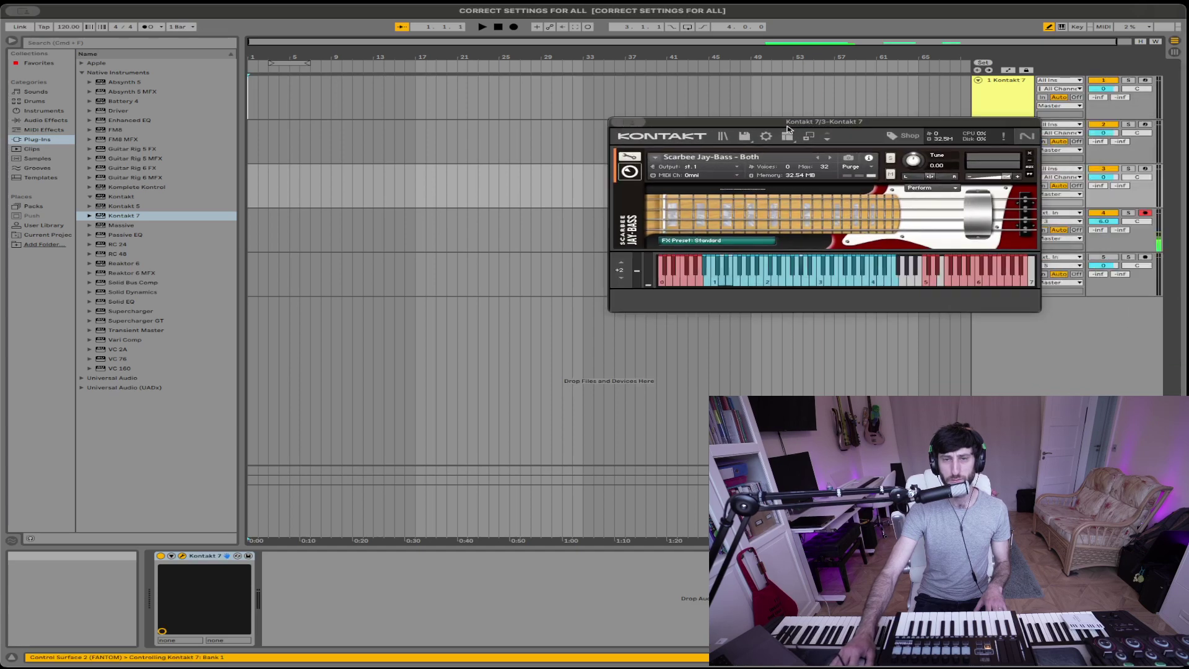
left_click_drag(786, 136, 622, 140)
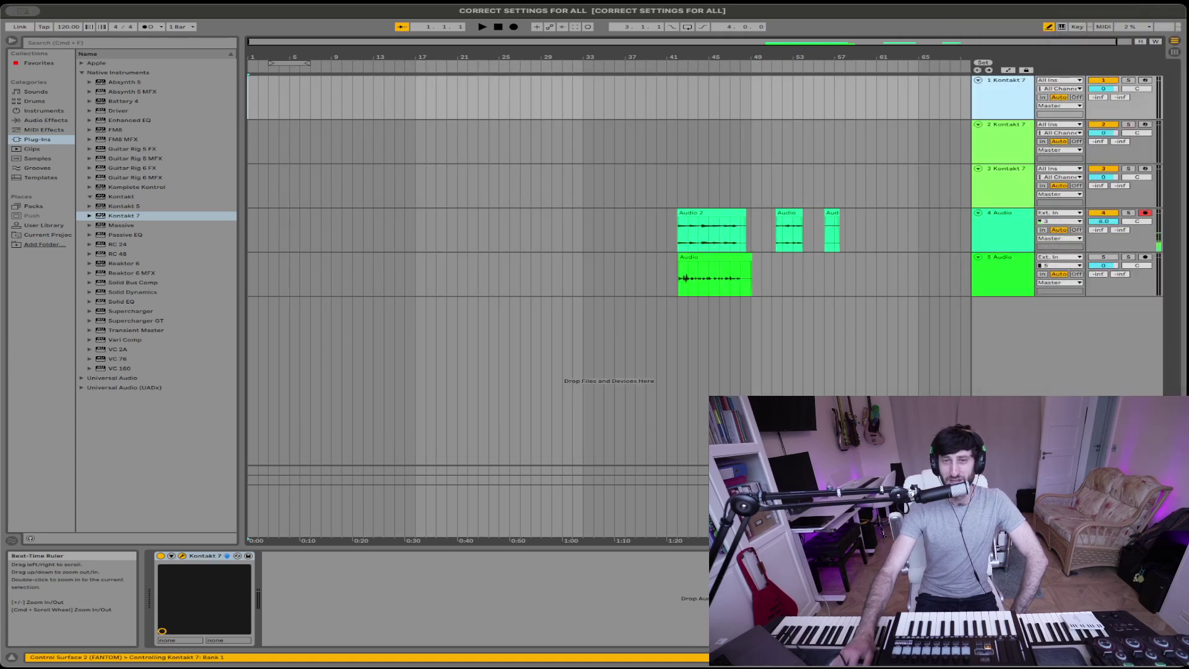
Move the start position to bar 60, then return it to bar 1
left_click(866, 91)
left_click(1015, 89)
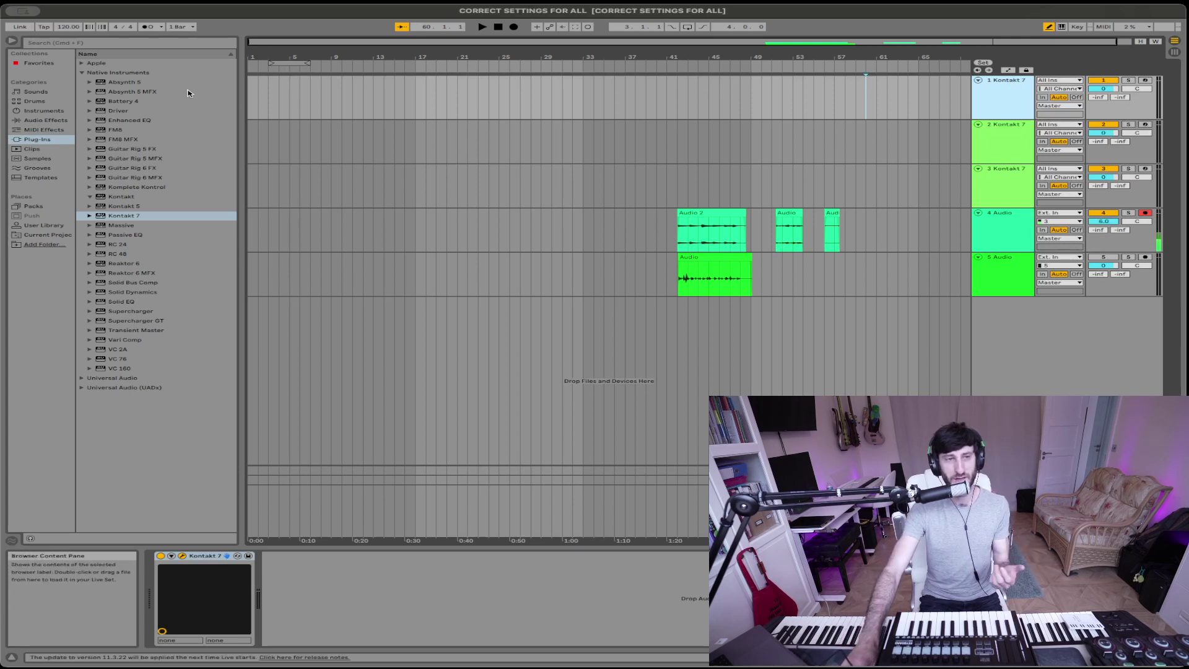
left_click(251, 100)
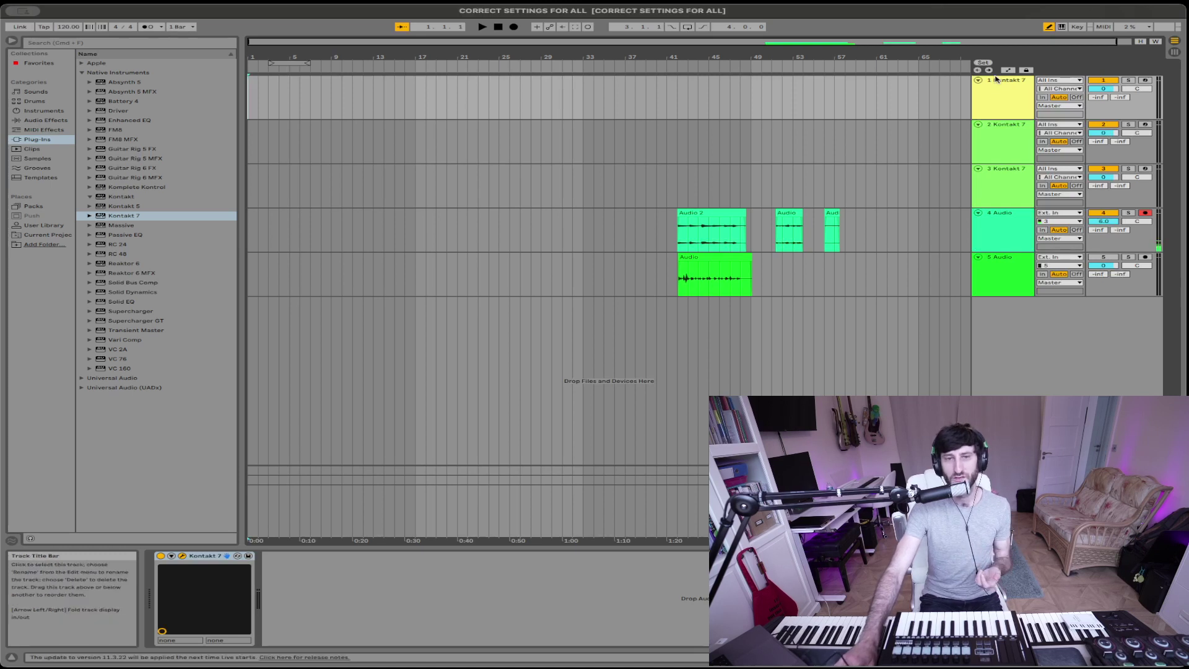
Record-arm track 2, the Kontakt 7 drum kit
left_click(1022, 134)
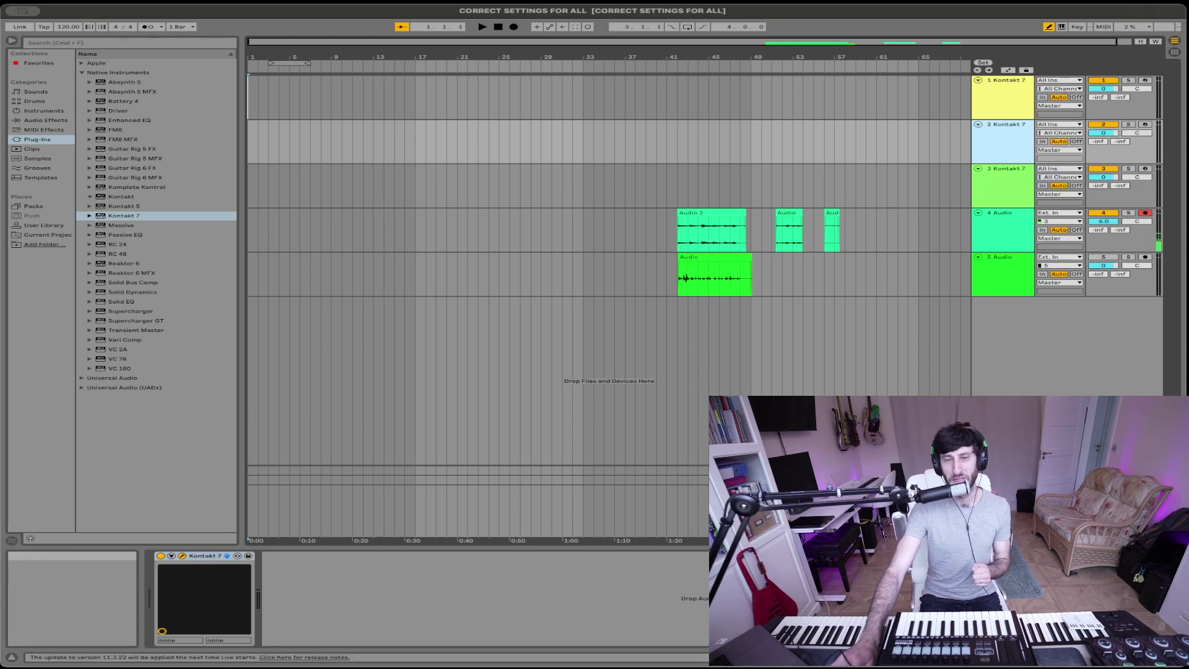
left_click(1146, 125)
left_click(1145, 125)
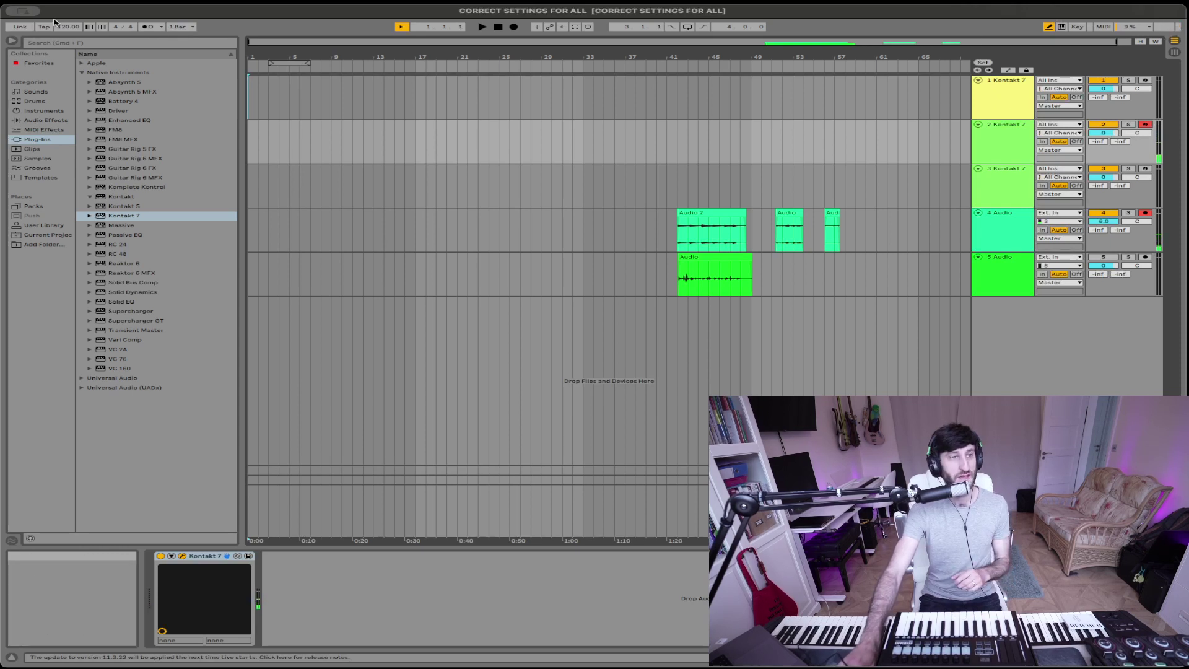
left_click(41, 3)
mouse_move(68, 45)
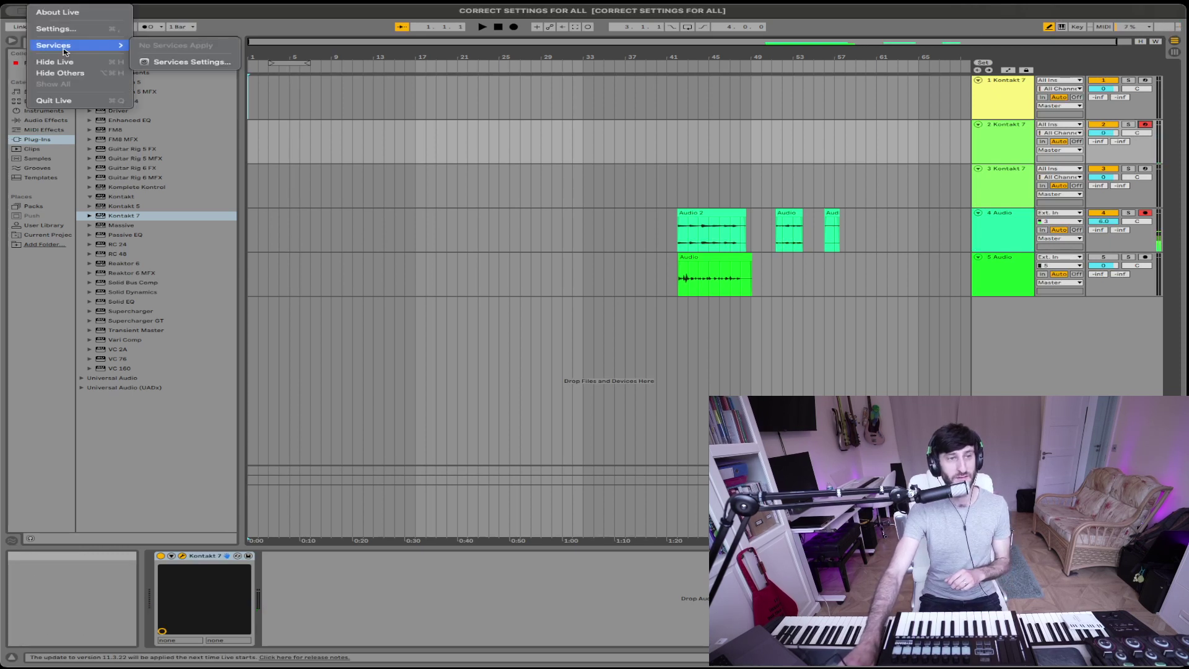
left_click(160, 62)
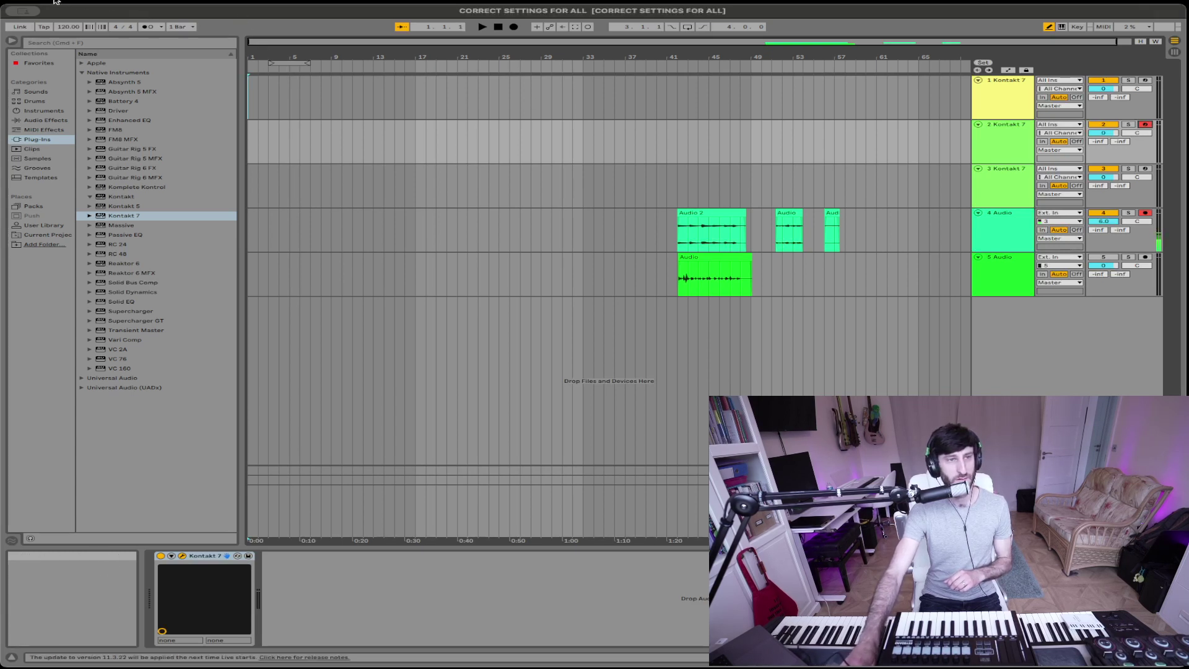
left_click(79, 2)
left_click(82, 30)
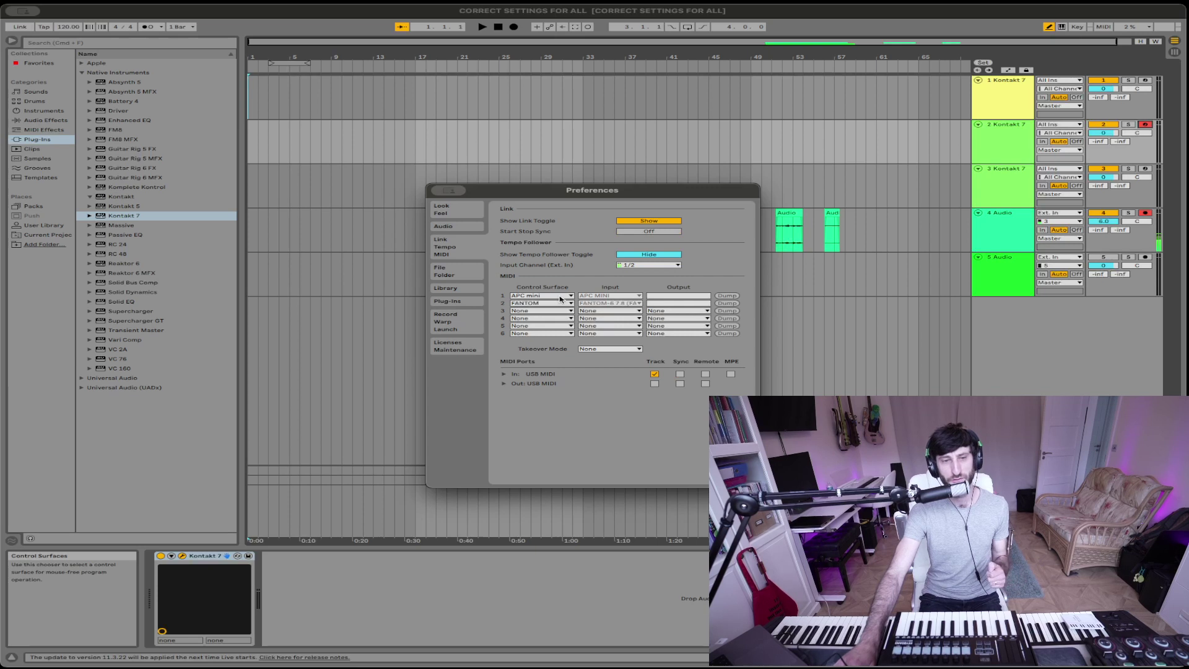
left_click(540, 312)
left_click(540, 313)
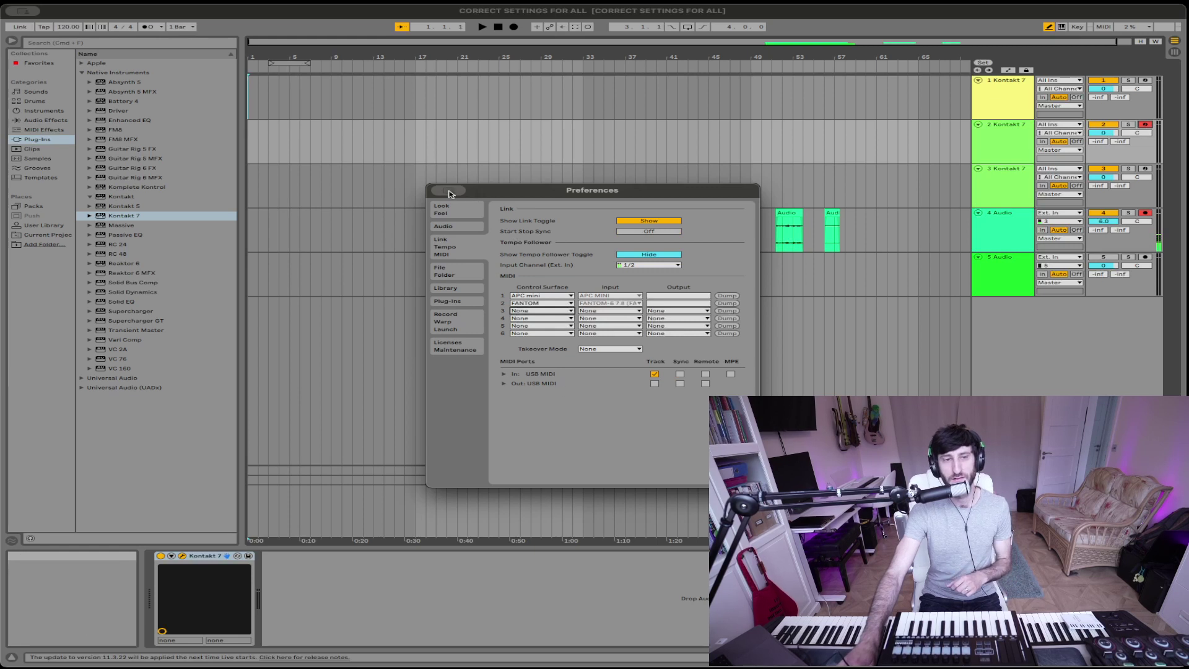
left_click_drag(485, 197, 486, 197)
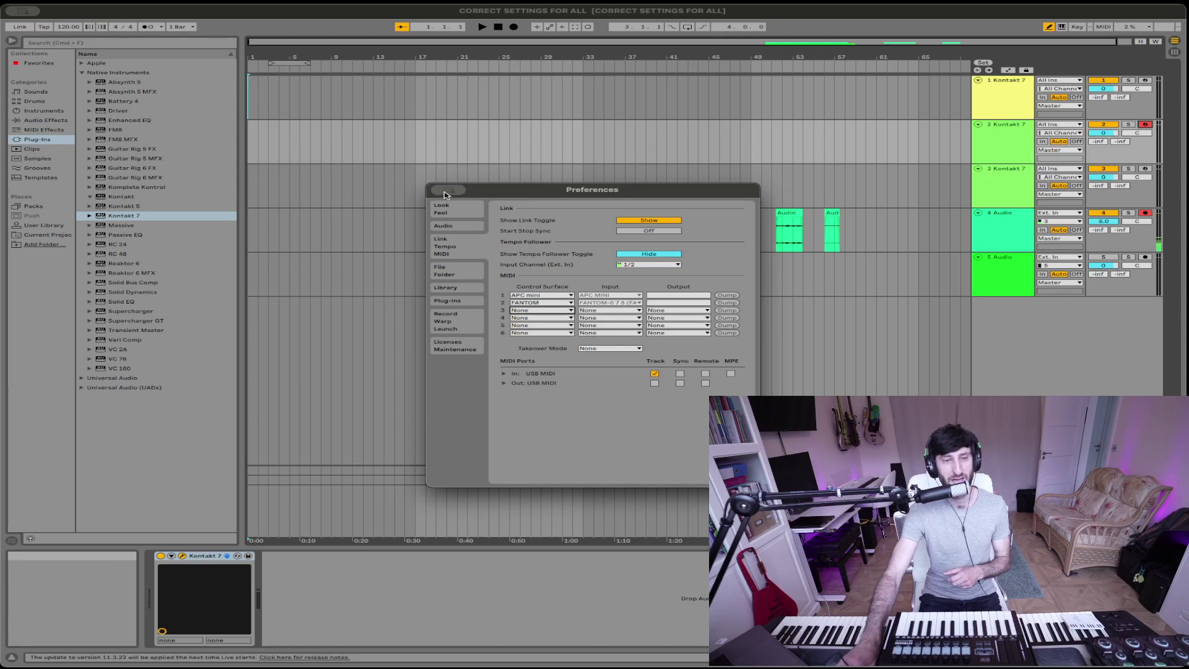
Close Preferences, select tracks 1 and 2, and switch the metronome click on
key("Escape")
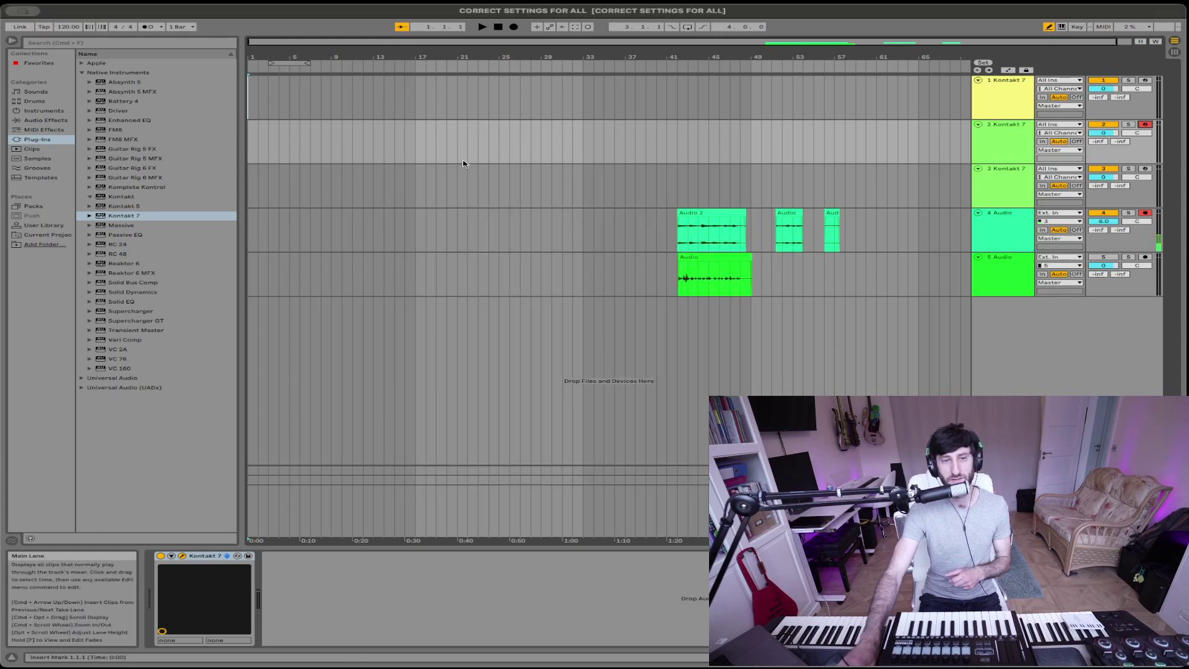
left_click(251, 99)
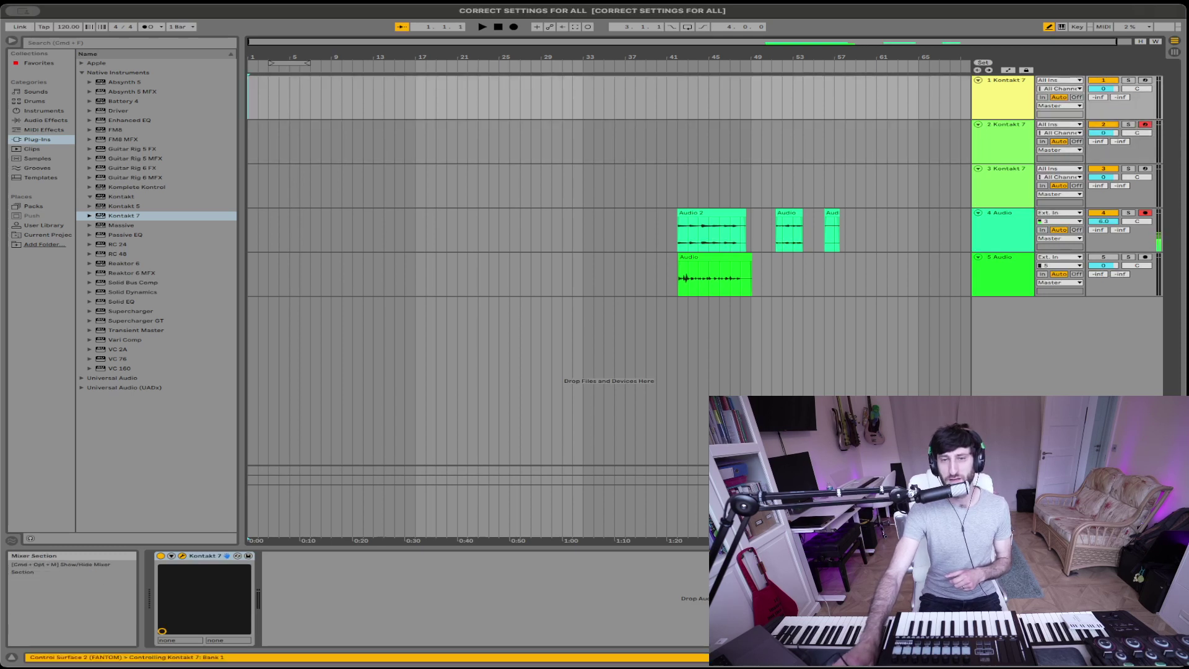
left_click(1003, 130)
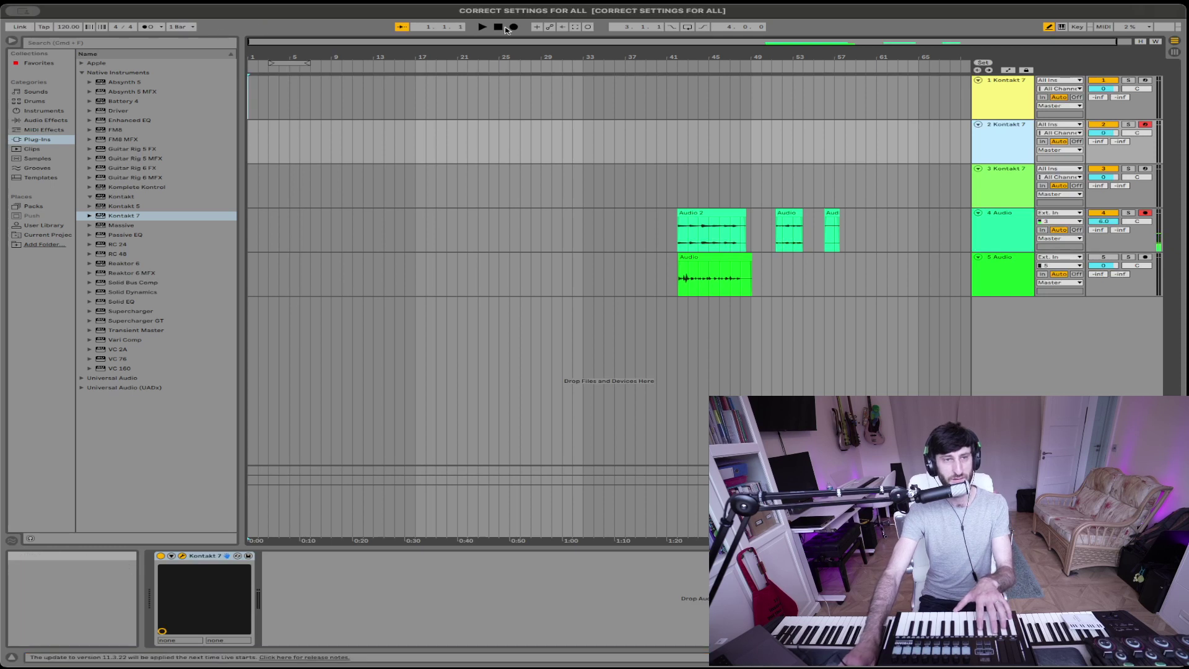
left_click(148, 27)
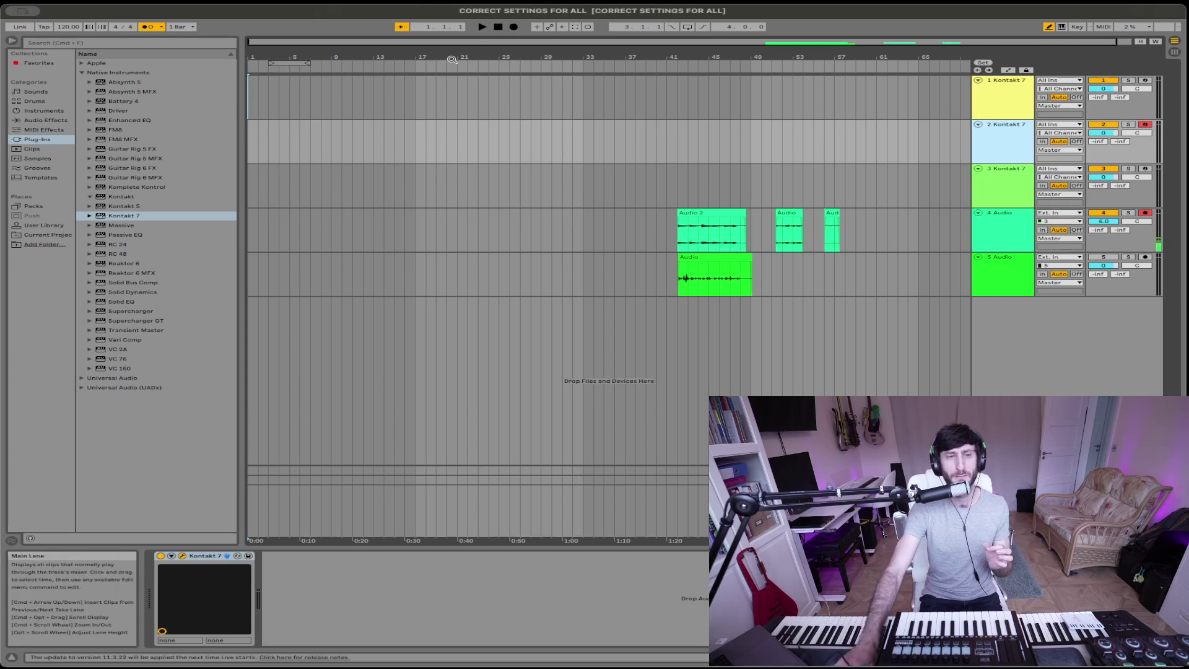
Start arrangement recording on the armed drum track and audio track 4
left_click(514, 27)
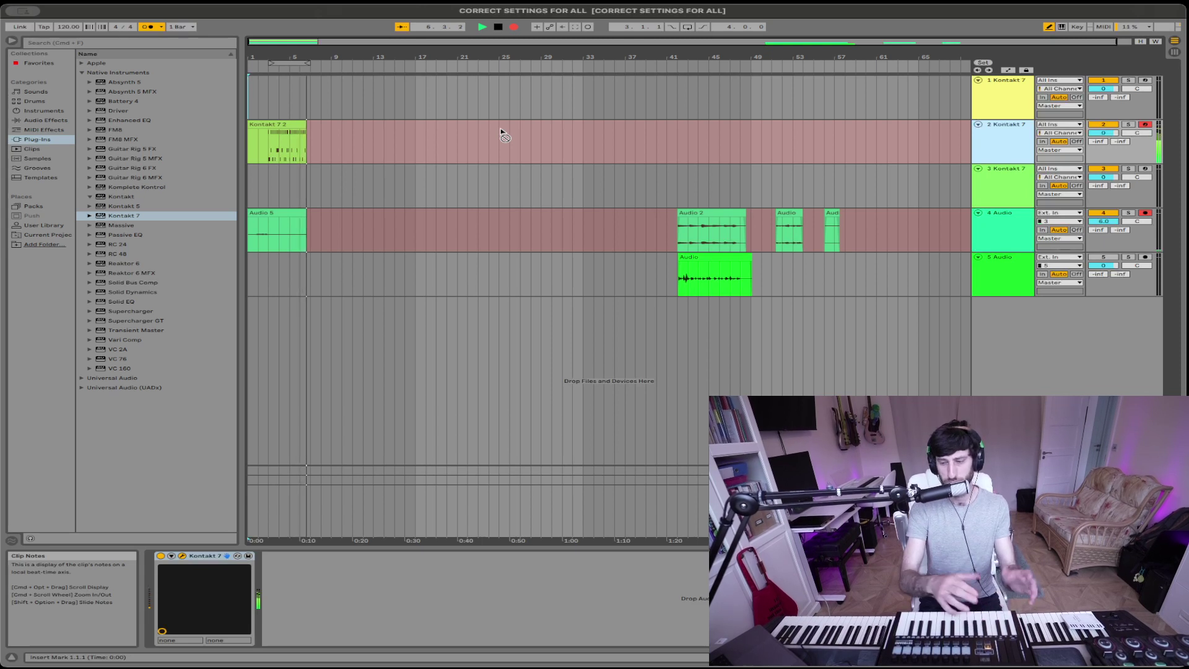
Stop recording, arm the third Kontakt 7 track, and delete the Audio 5 clip from bars 1–9
left_click(497, 28)
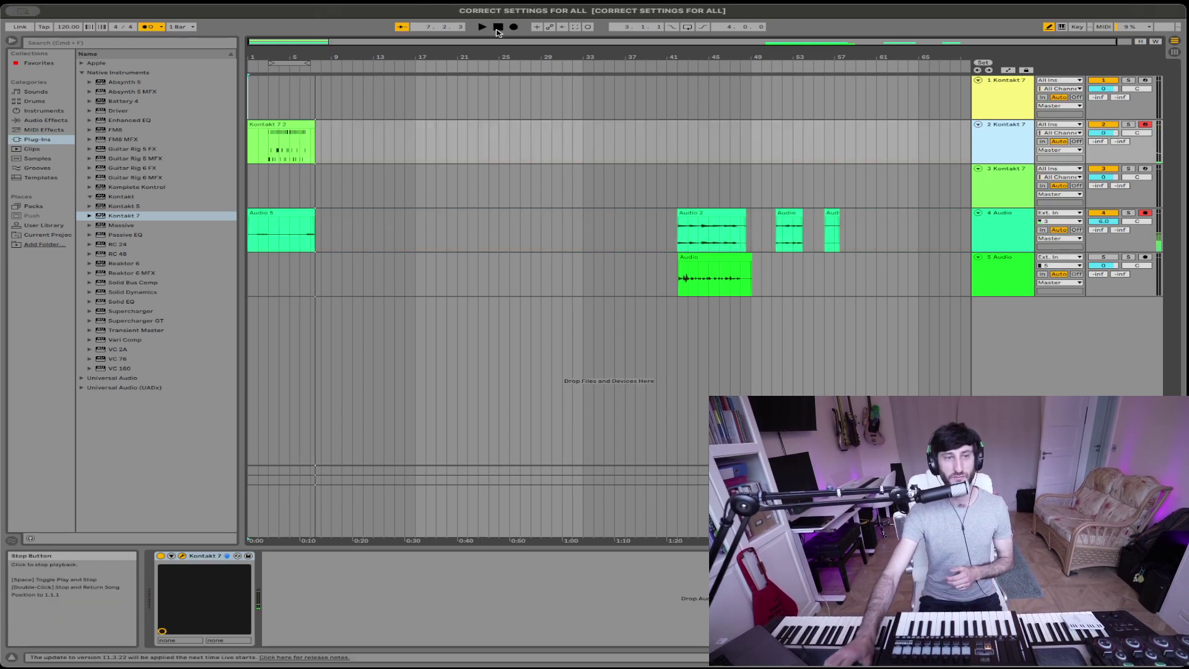
left_click(269, 176)
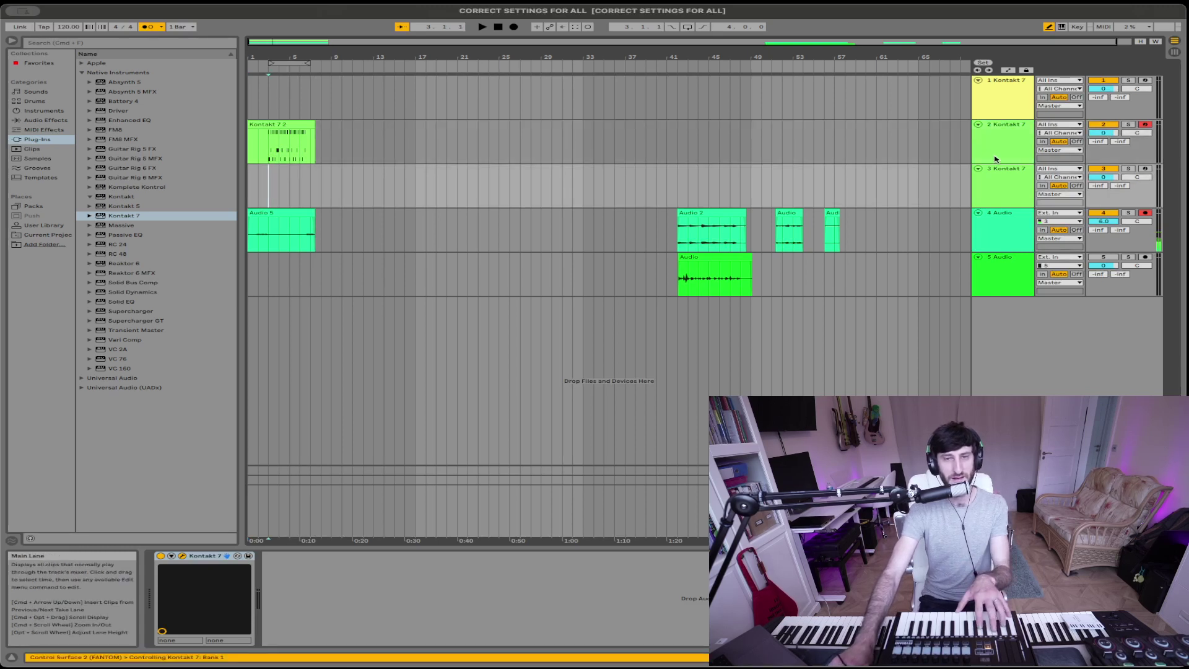
left_click(1143, 173)
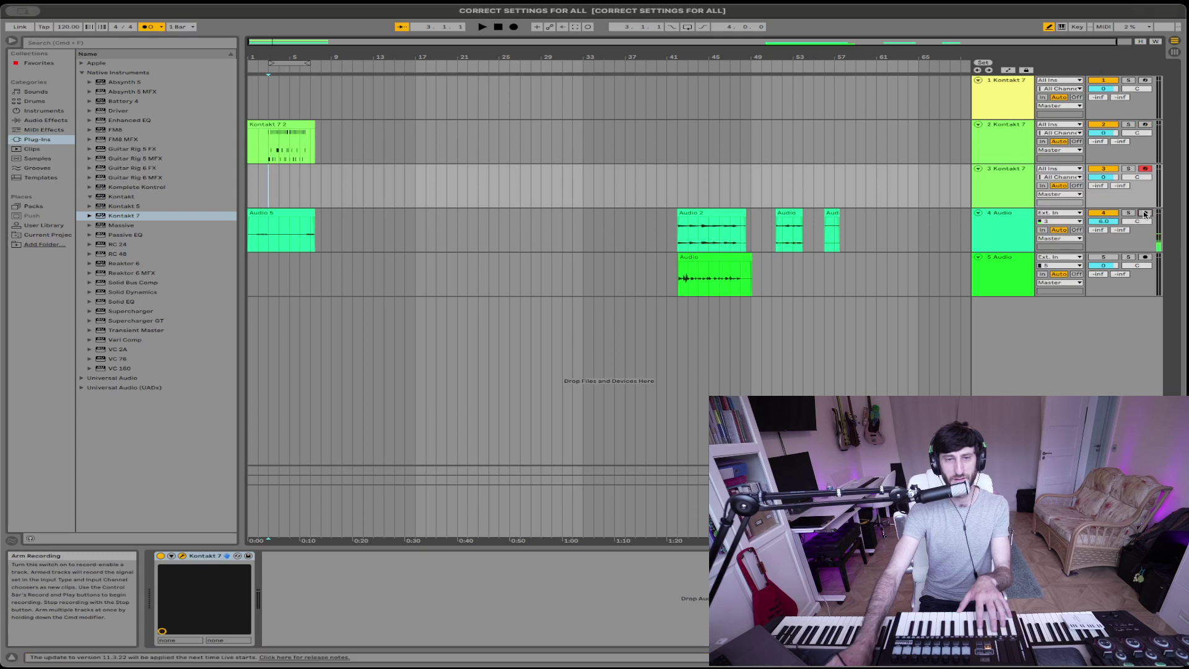
left_click_drag(331, 233, 213, 220)
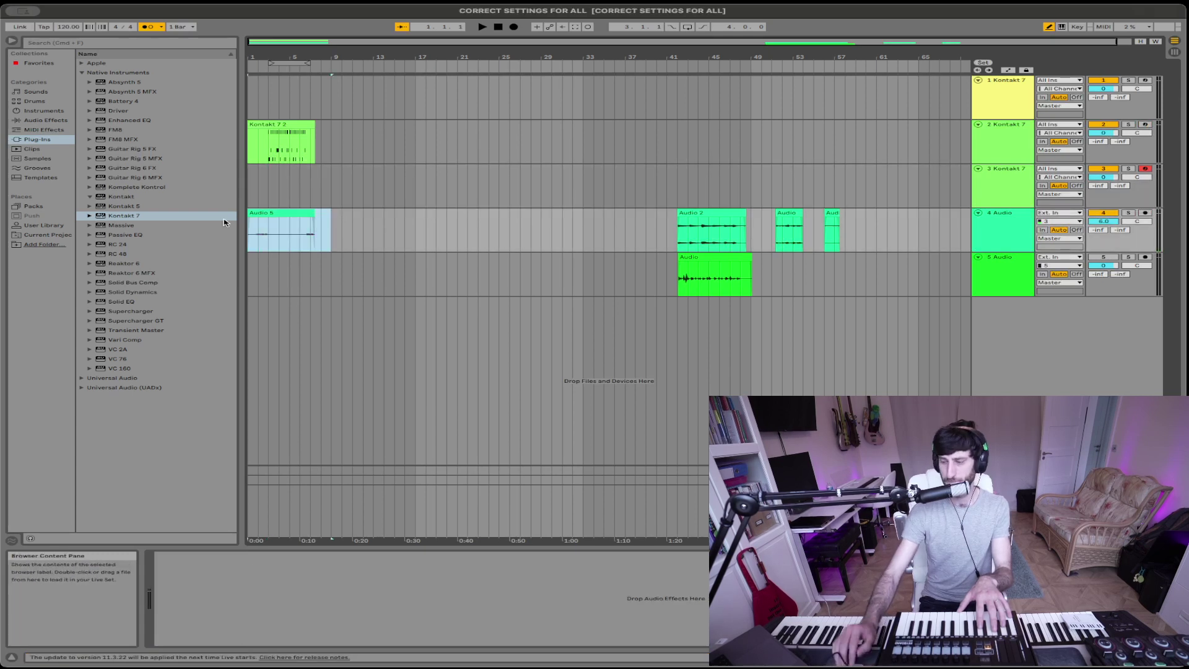
key("Delete")
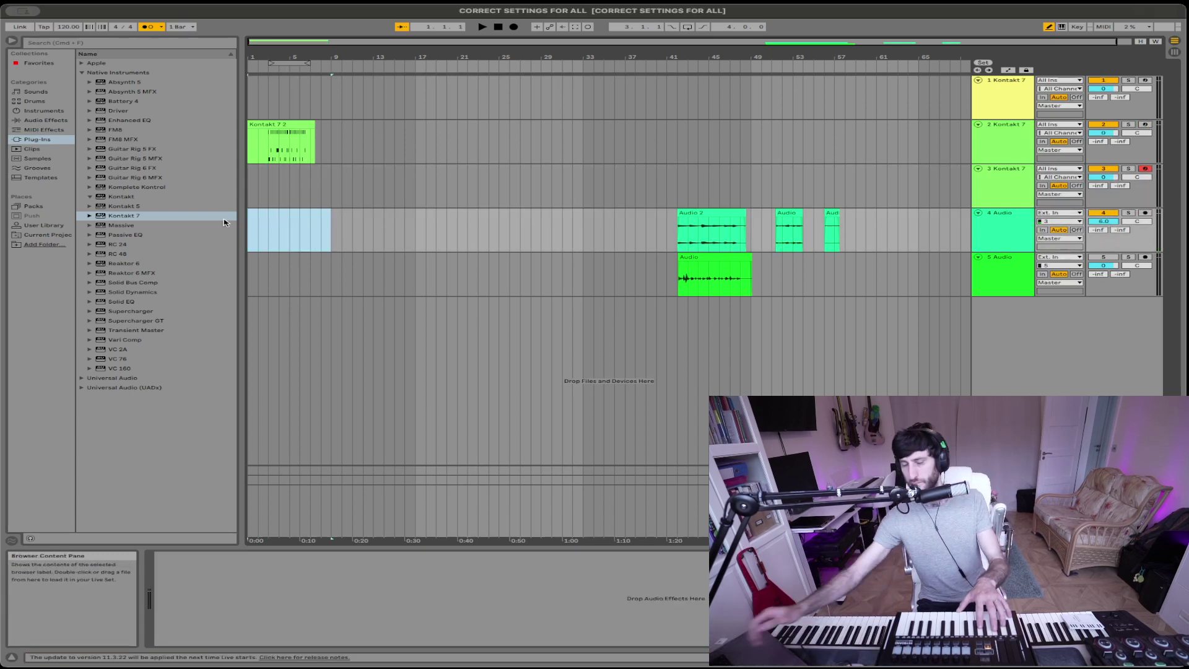
Record the Kontakt 7 4 bass clip on track 3 from bar 2 to about bar 8
left_click(265, 176)
left_click(258, 178)
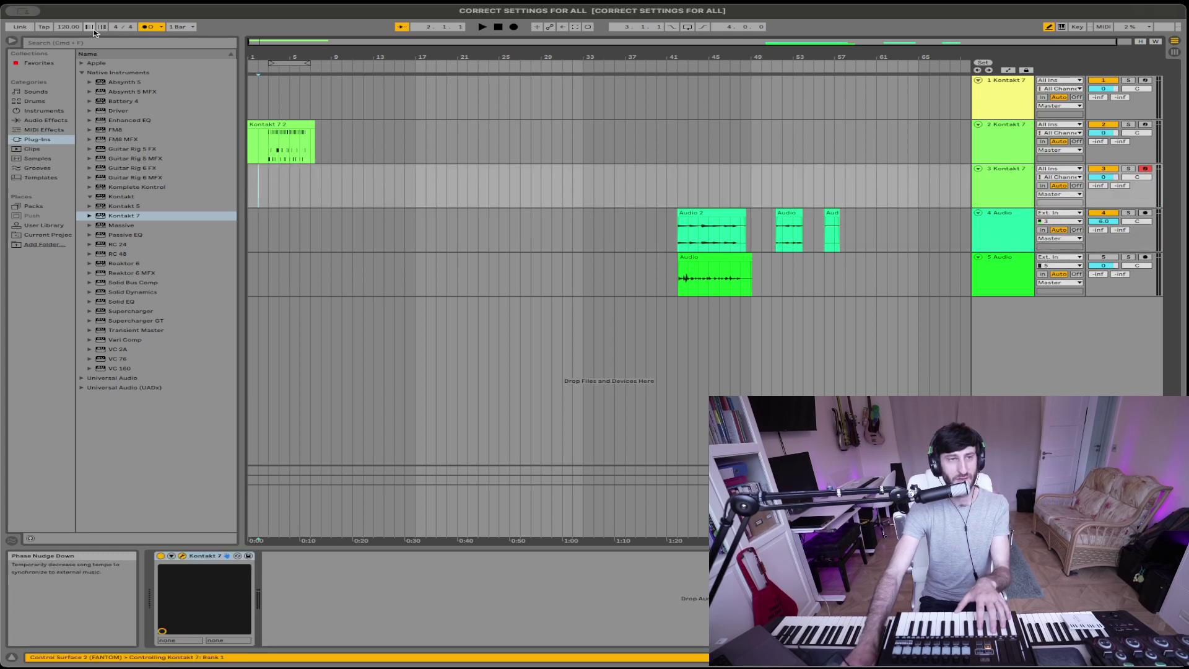
left_click(513, 27)
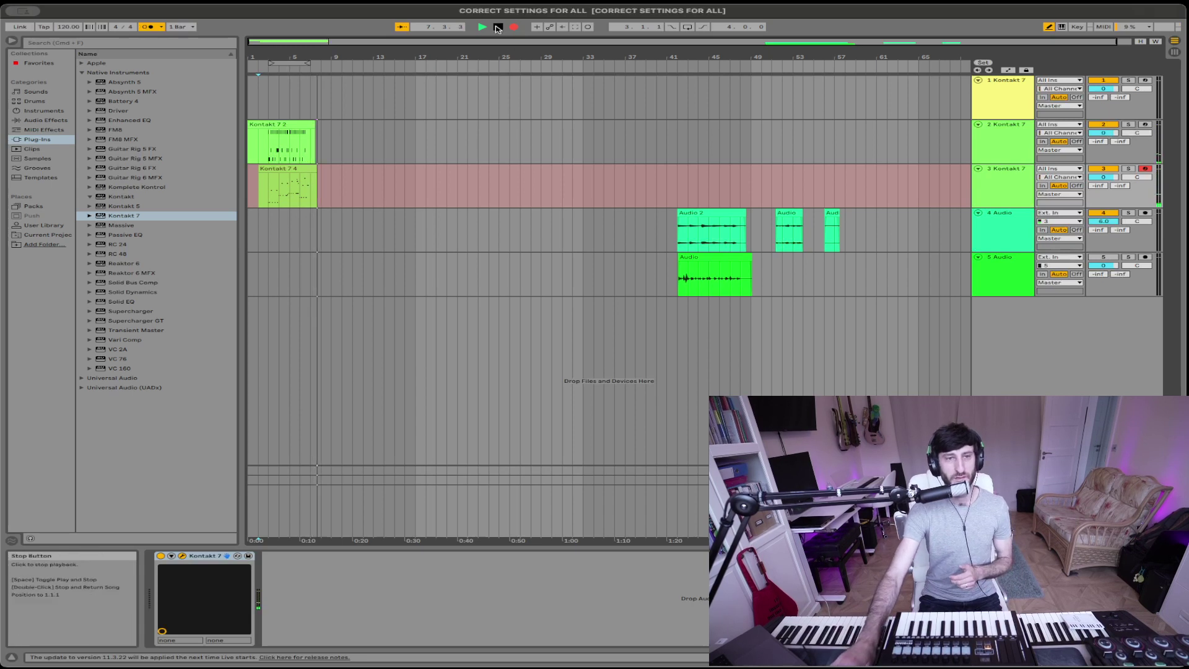
left_click(498, 26)
Arm the piano track and record the Kontakt 7 2 clip from bar 2 to about bar 8
left_click(268, 102)
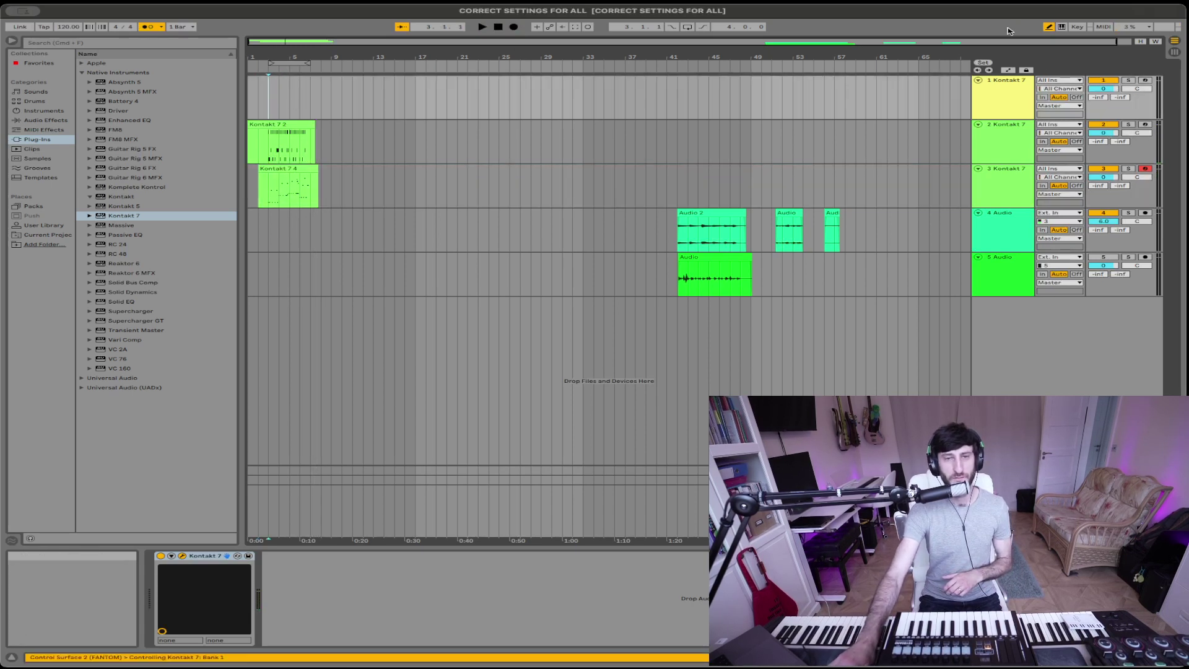
left_click(1145, 80)
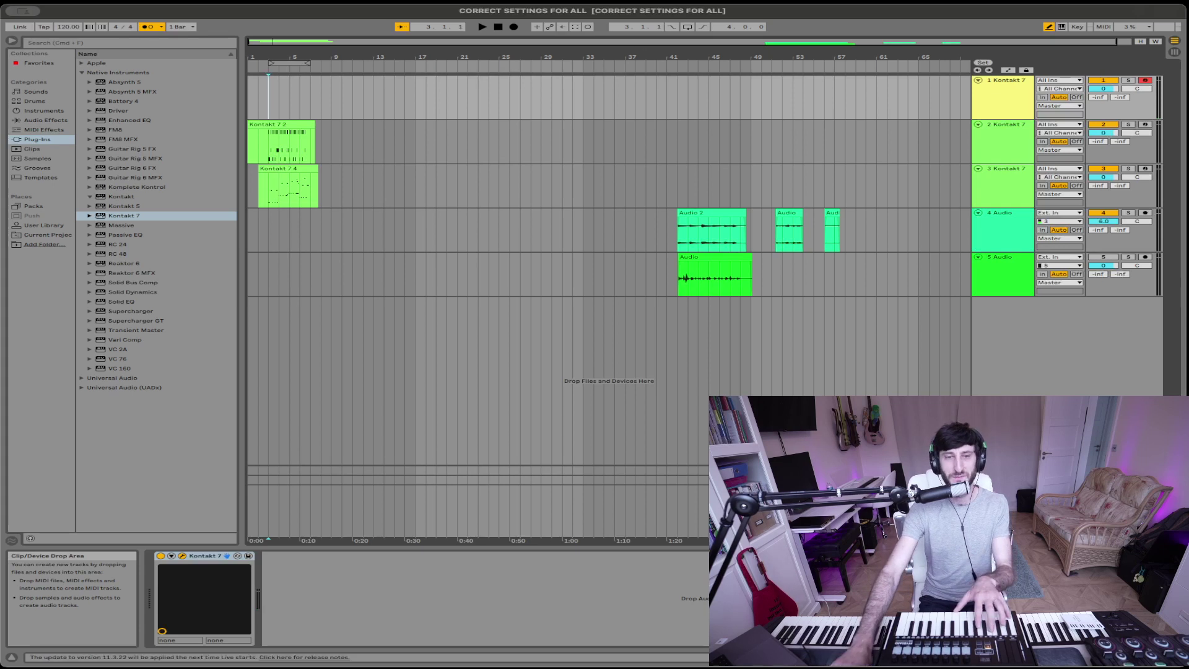
left_click(256, 87)
left_click(513, 27)
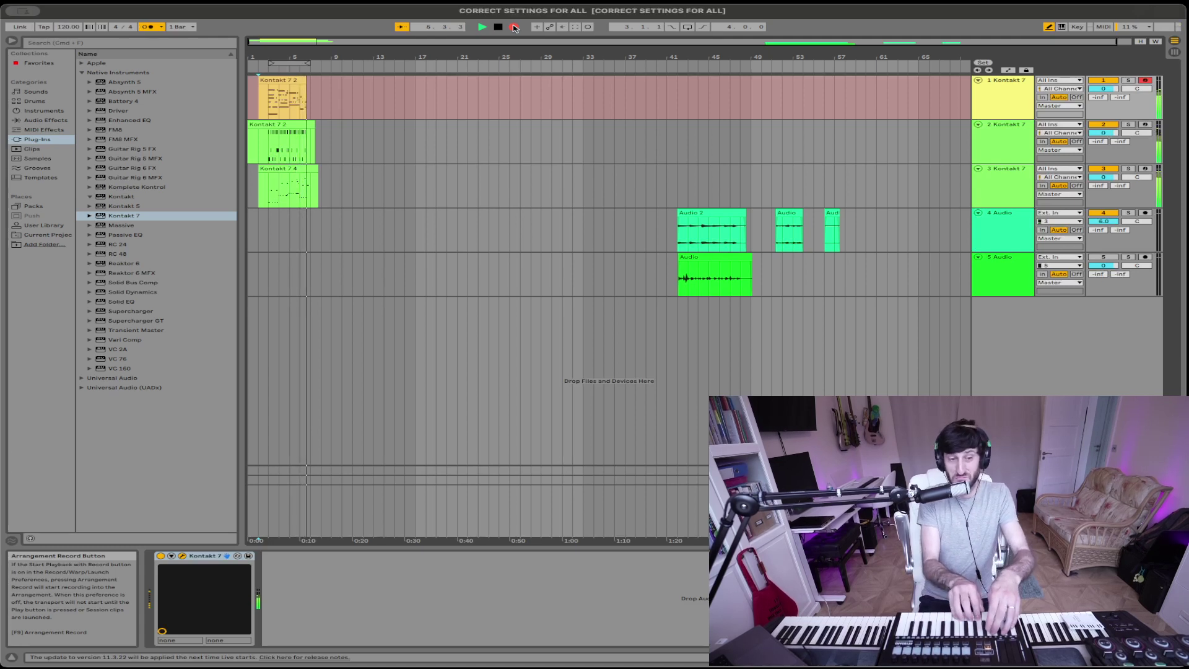
key("space")
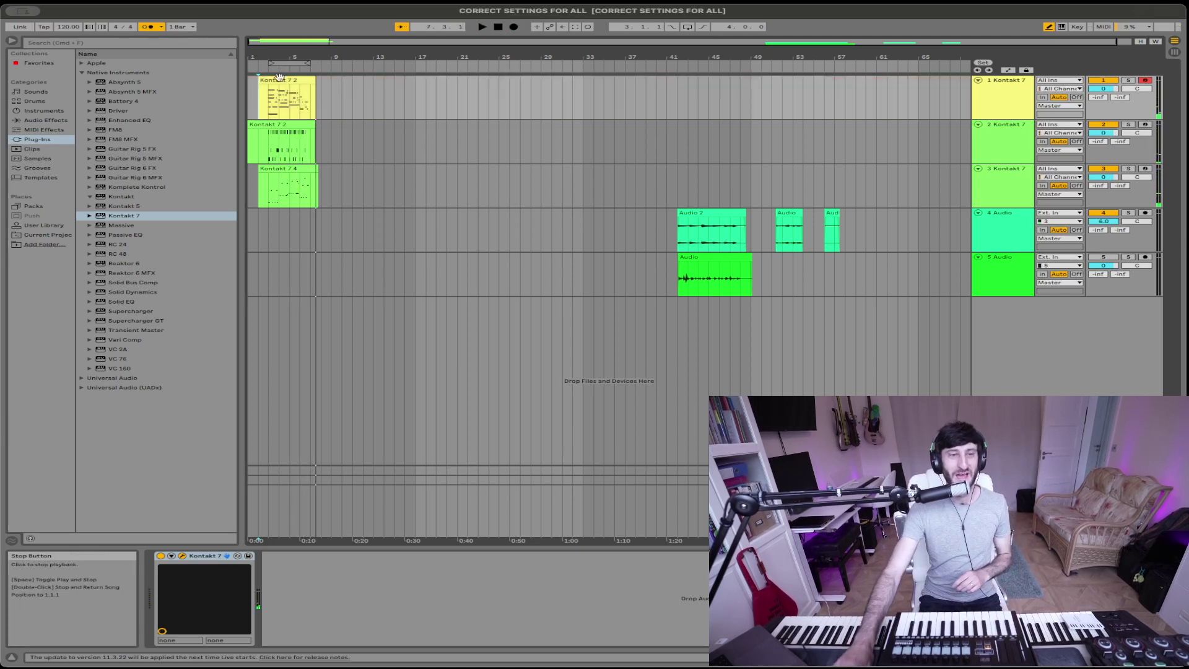
left_click(271, 98)
left_click(273, 98)
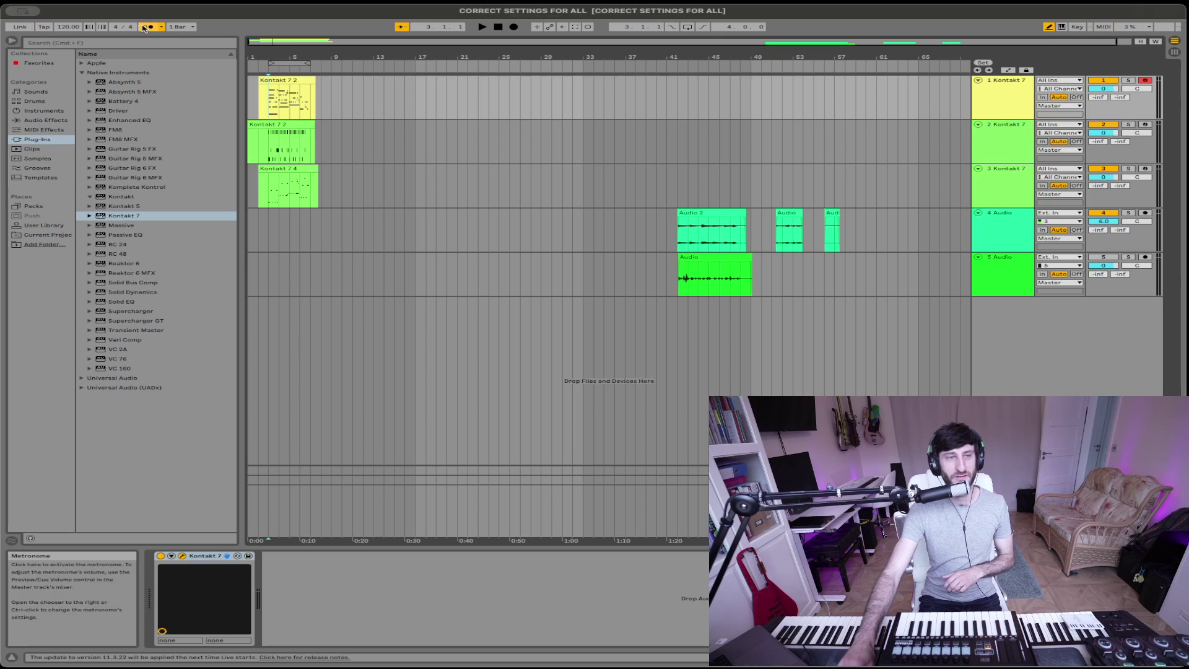
key("space")
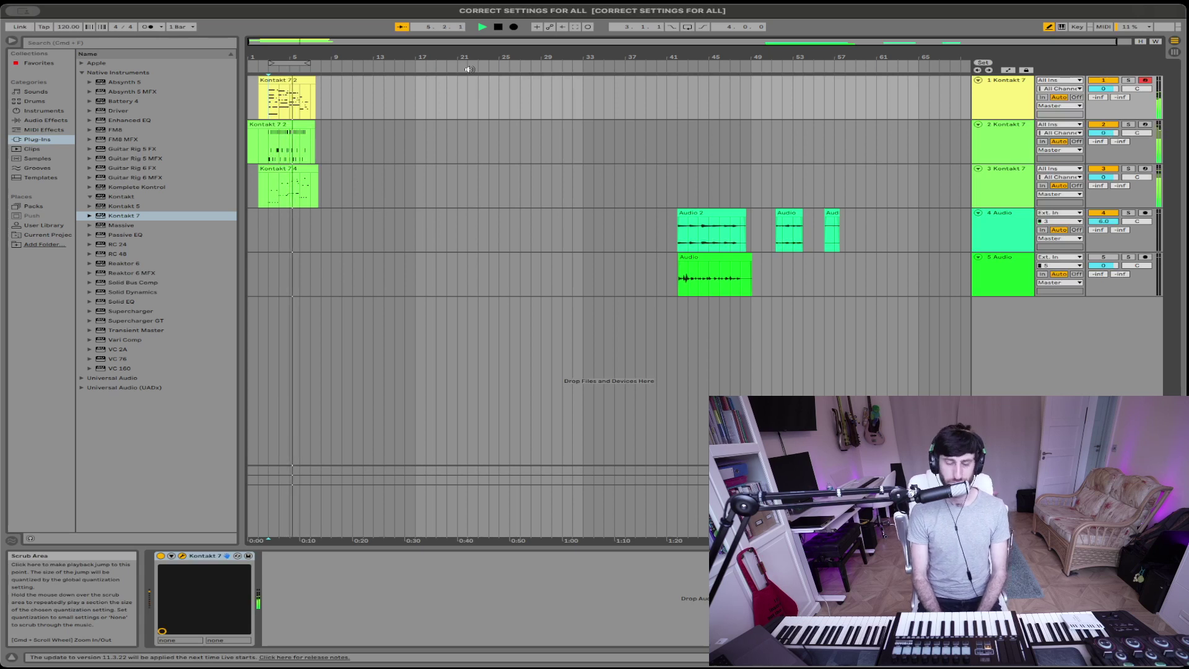
left_click(498, 28)
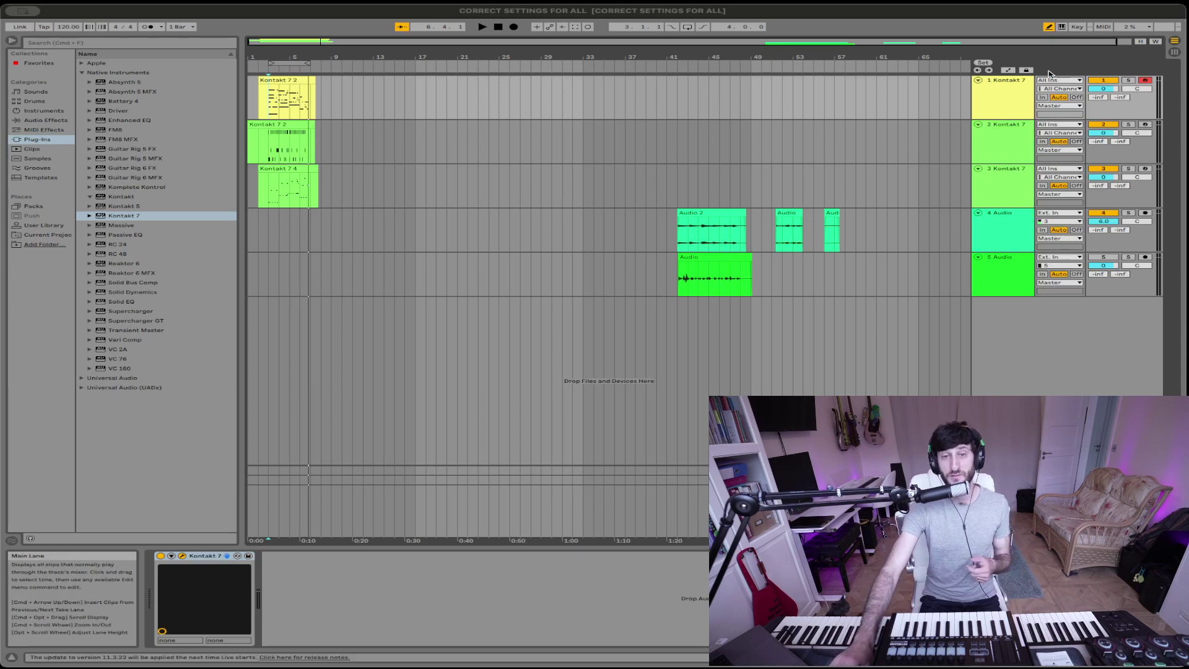
left_click(1105, 28)
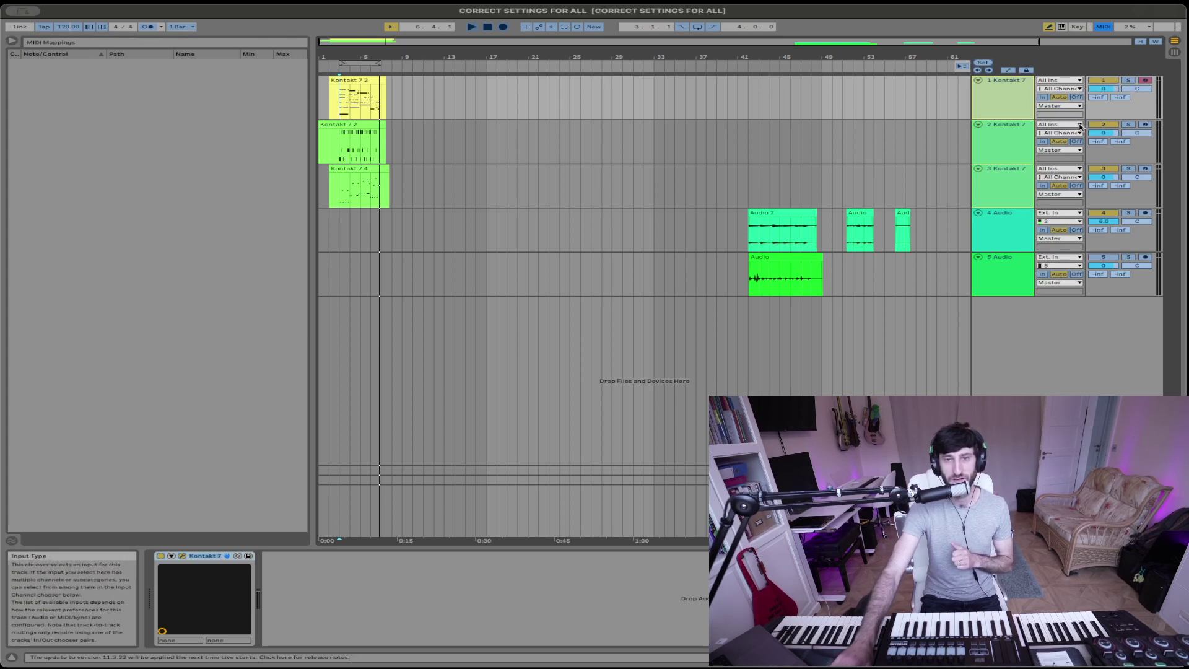
left_click(1104, 89)
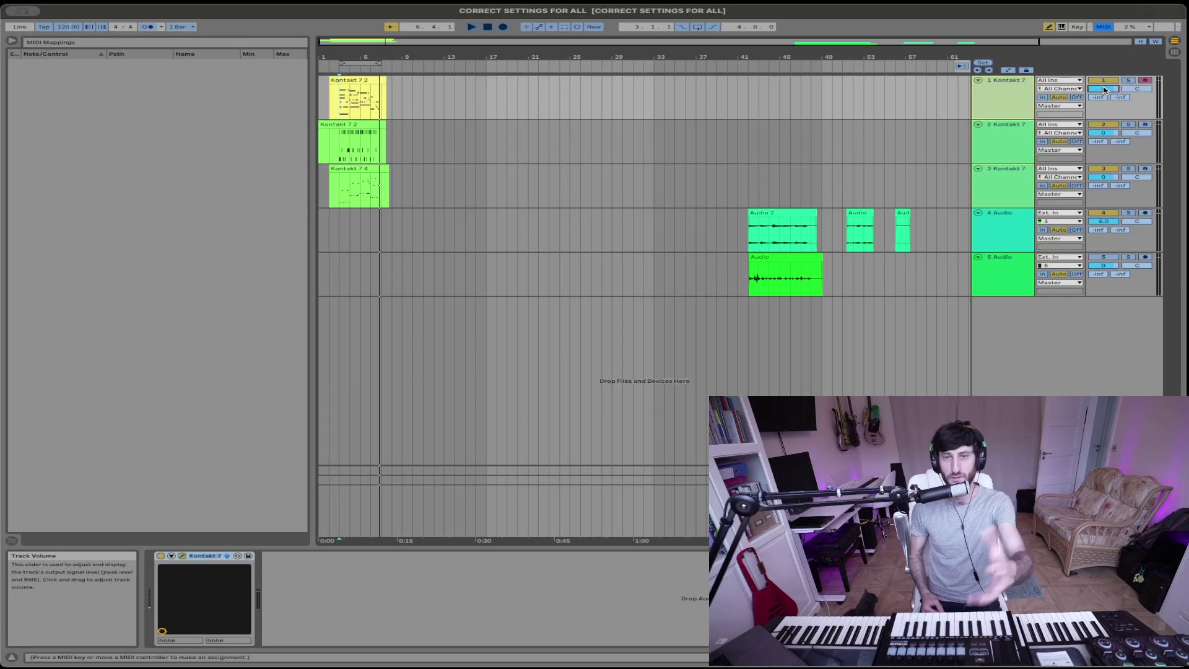
left_click(1136, 88)
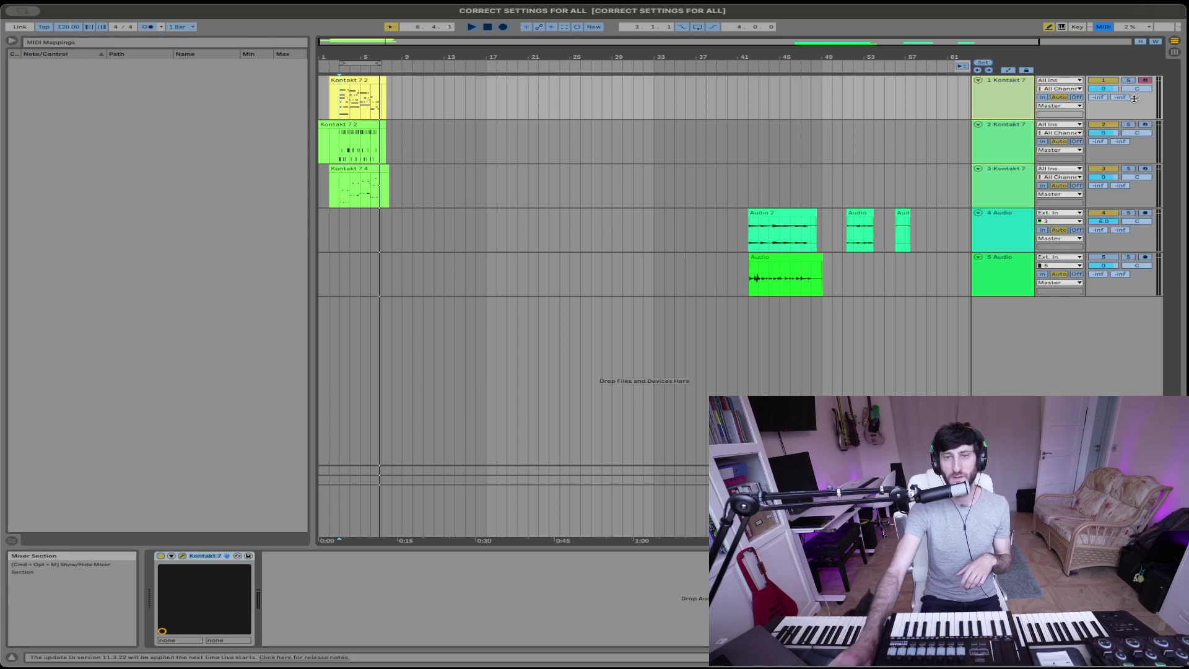
left_click(1104, 81)
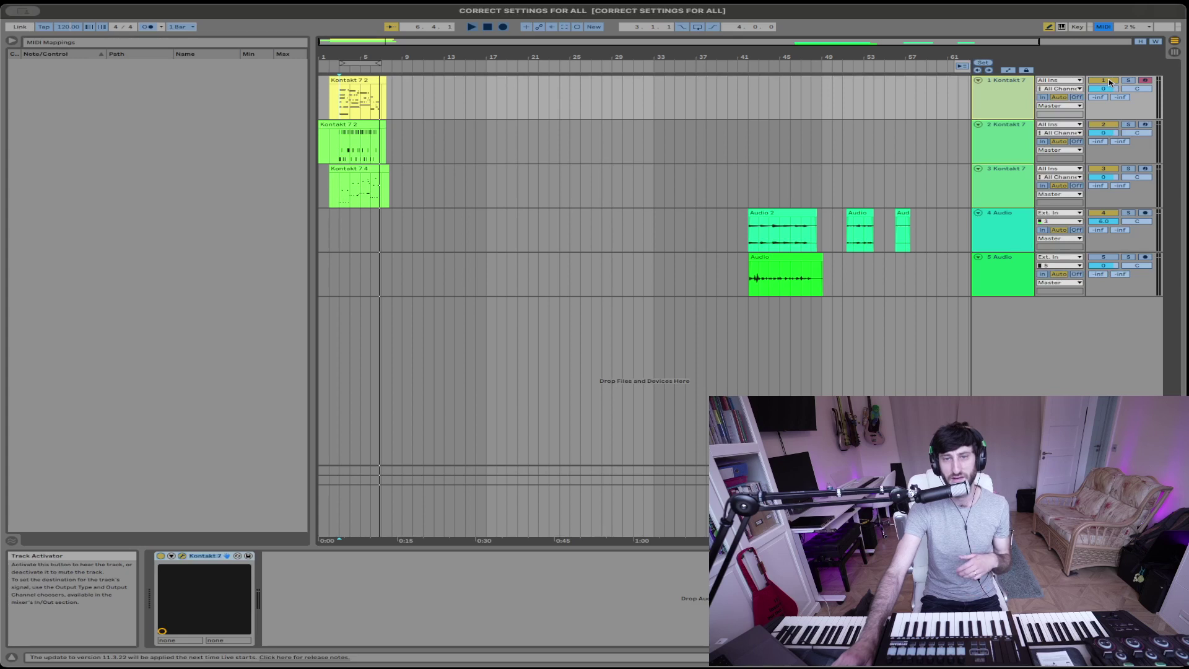
left_click(1121, 97)
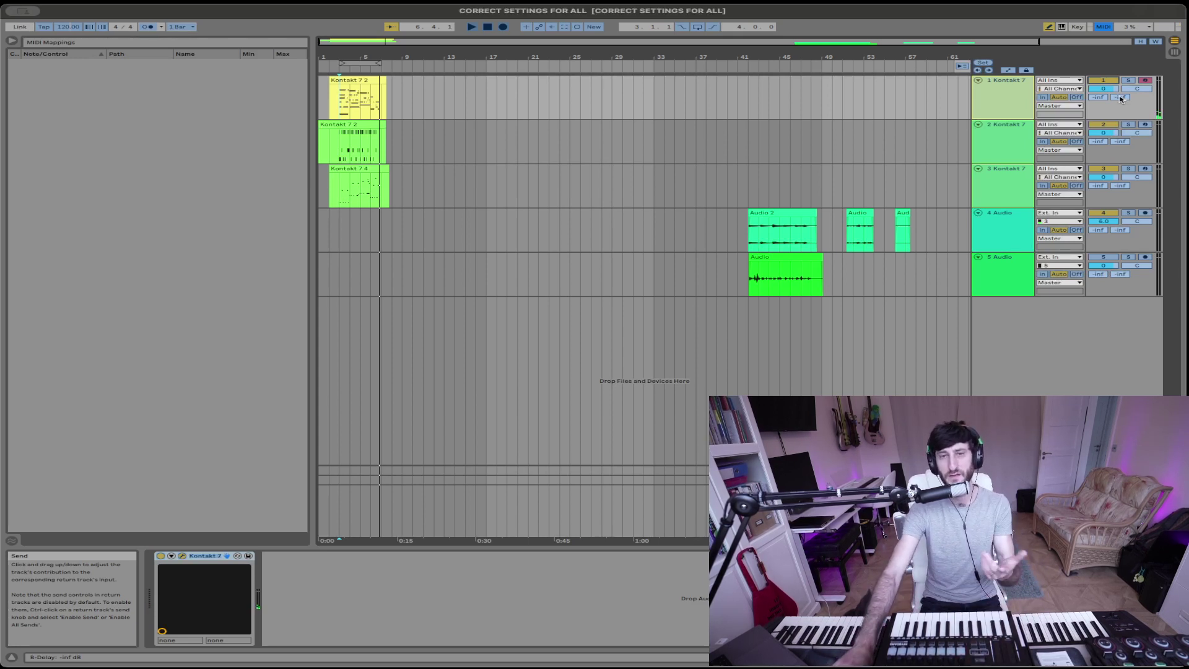
left_click(1112, 91)
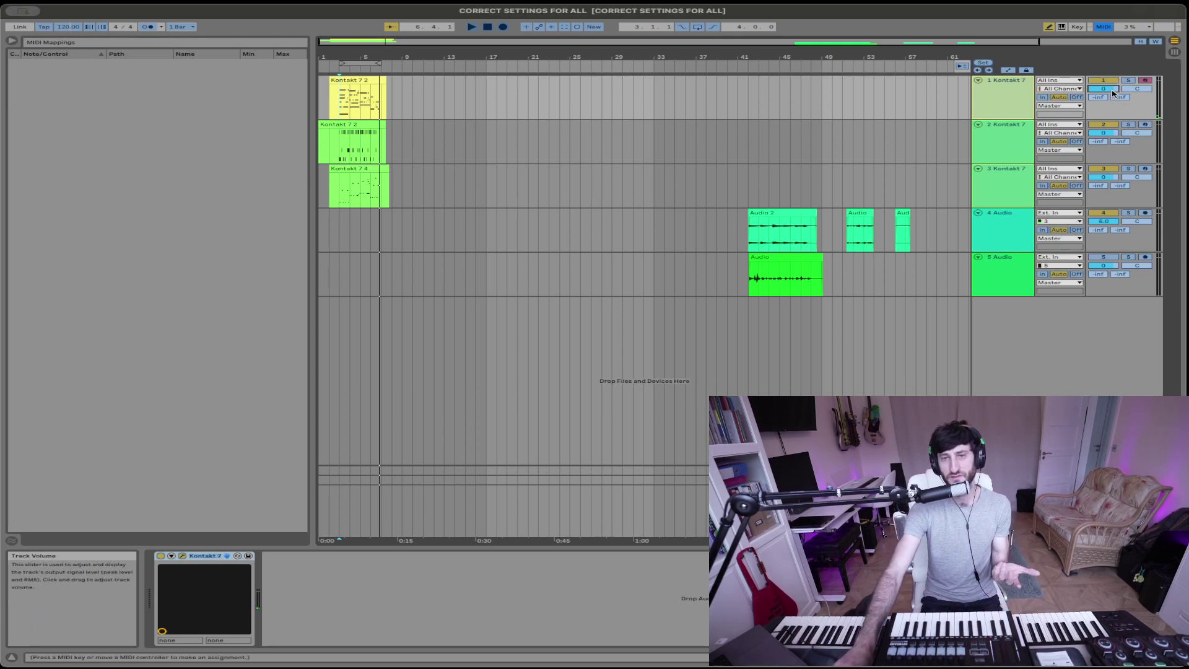
left_click(1108, 28)
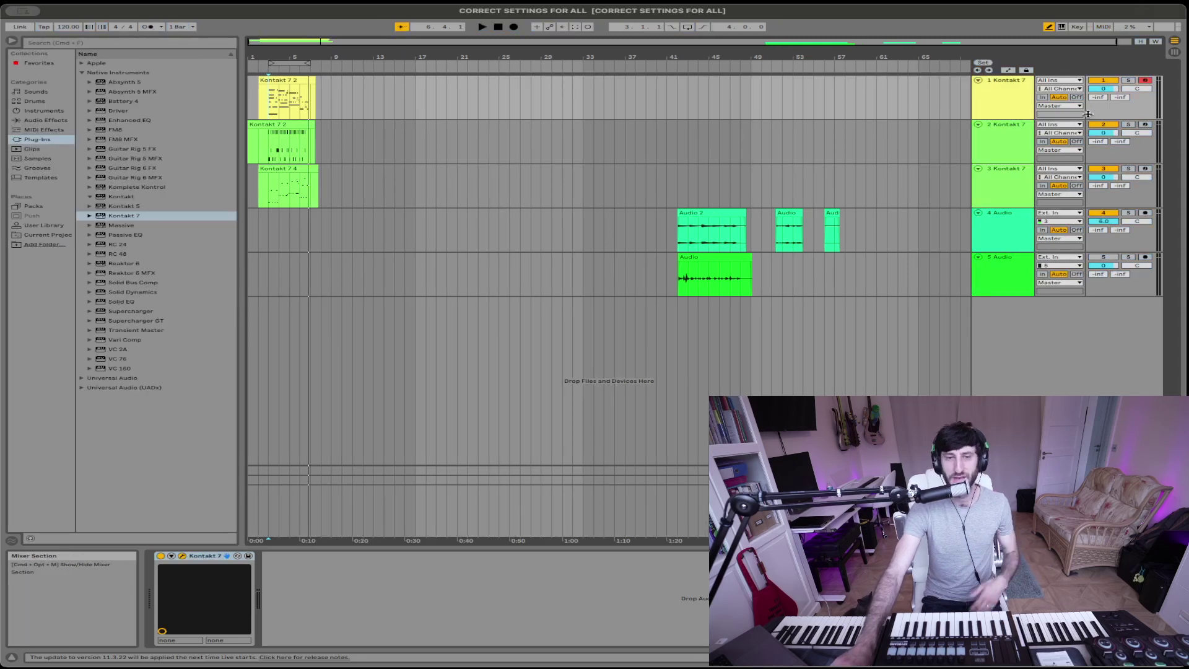